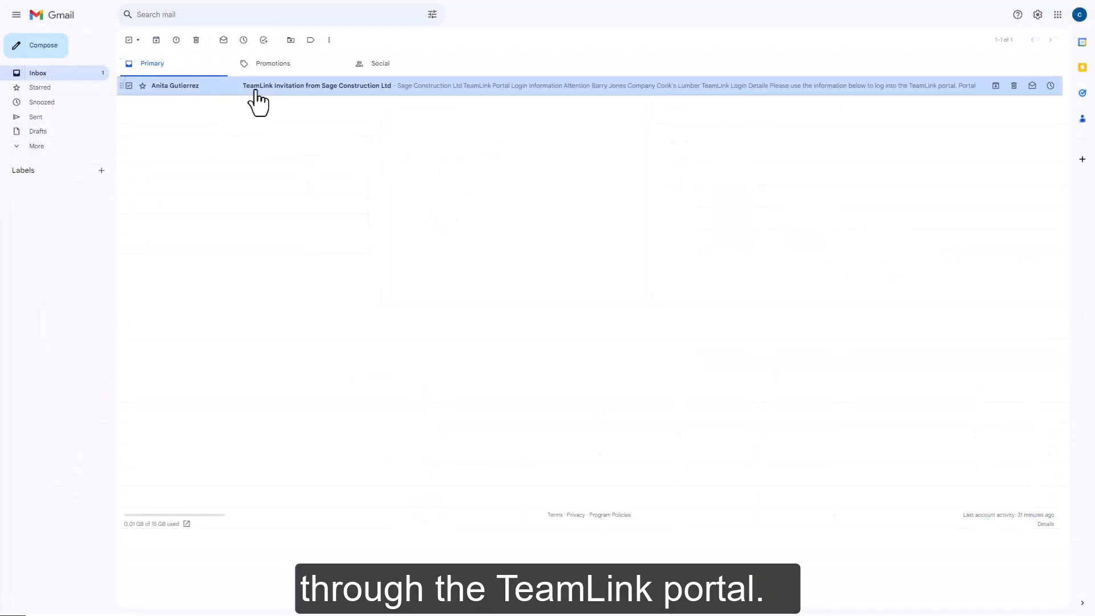
# Open the TeamLink invitation e-mail, follow its portal login link and sign in to the TeamLink Portal.
pyautogui.click(258, 91)
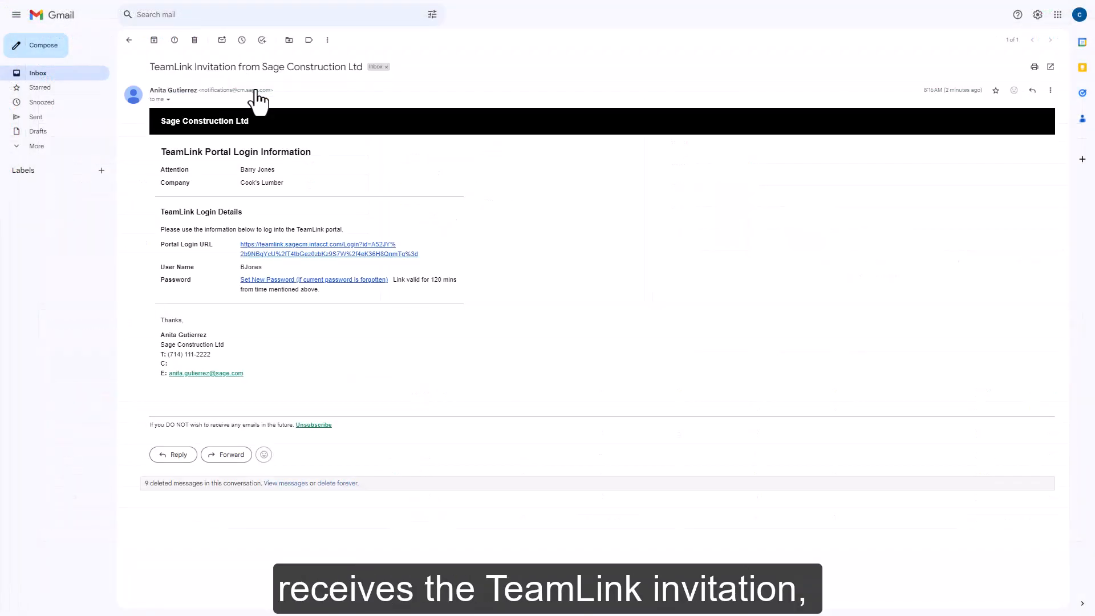
pyautogui.click(319, 255)
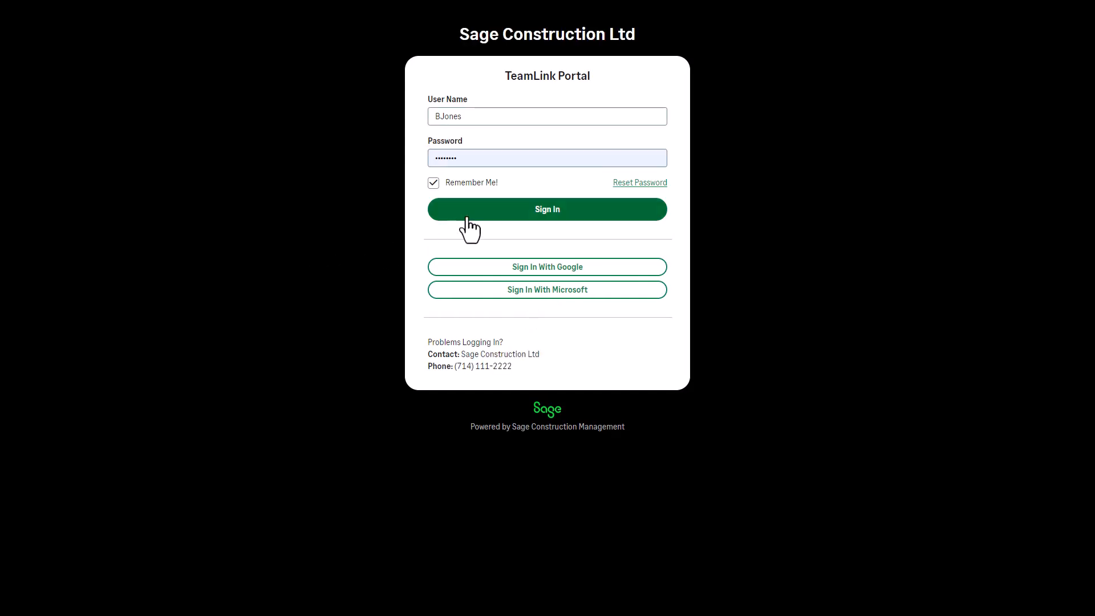
pyautogui.click(466, 218)
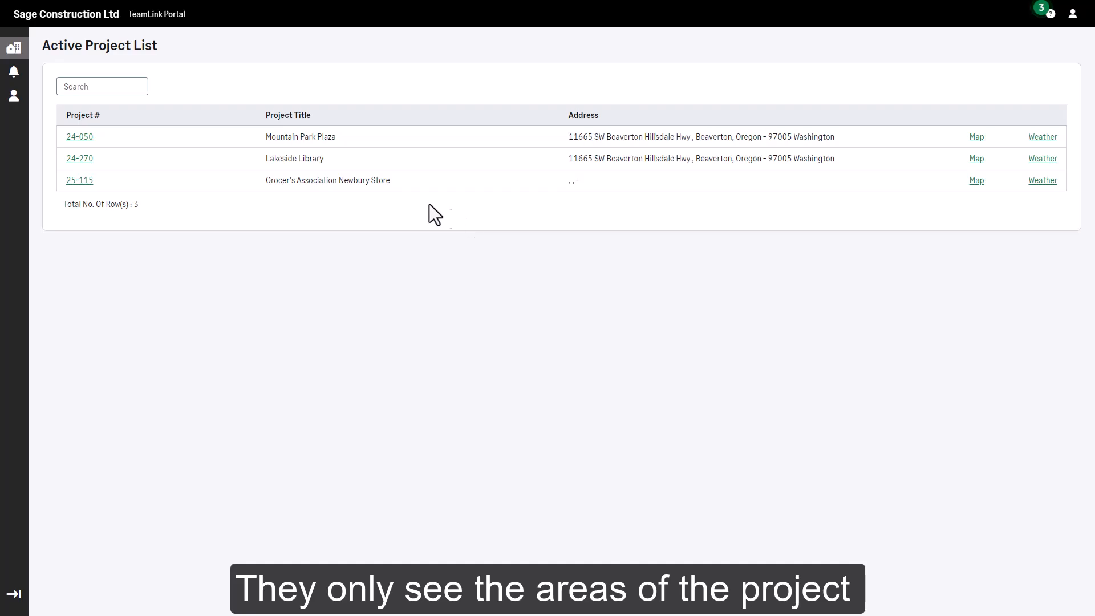
# Add a sub invoice to project 24-050 Mountain Park Plaza with invoice number COOK5467 and Net 15 terms, and save its general information.
pyautogui.click(80, 137)
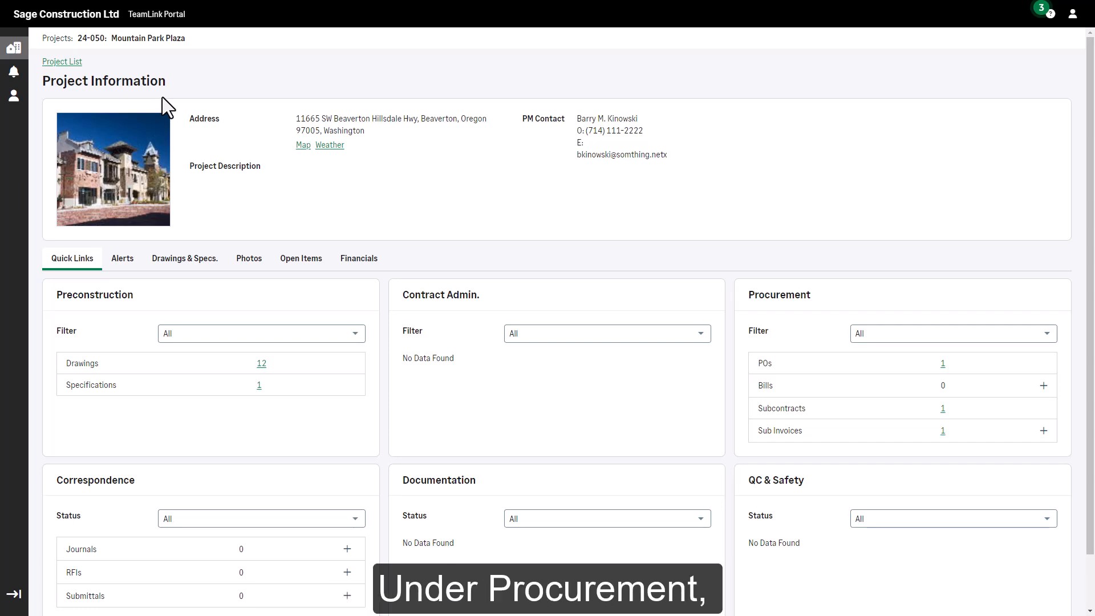
pyautogui.click(1044, 434)
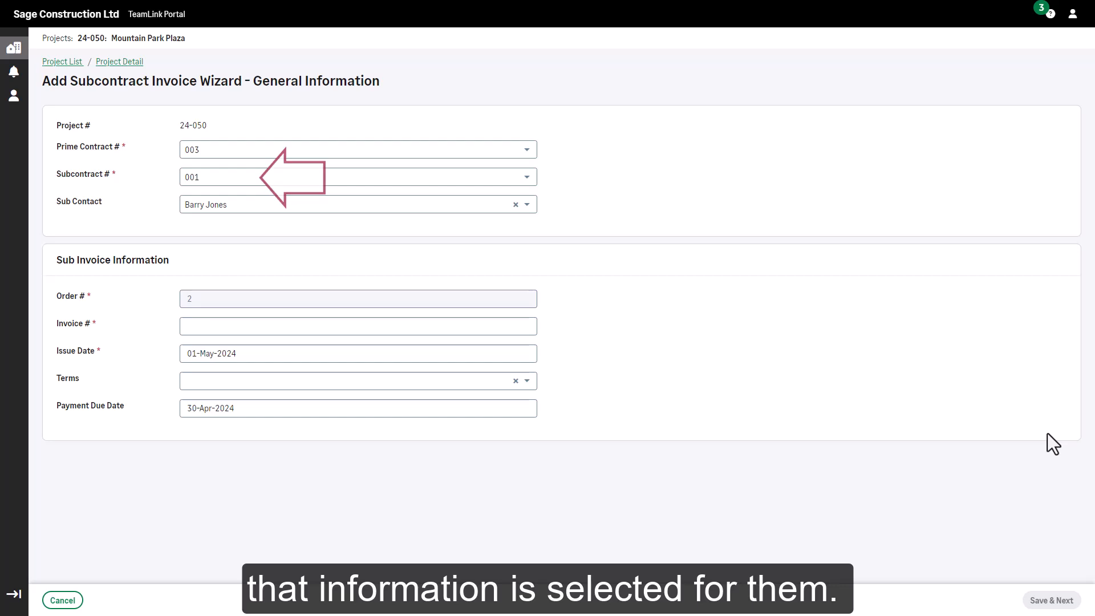
pyautogui.click(495, 329)
pyautogui.write('COOK5467')
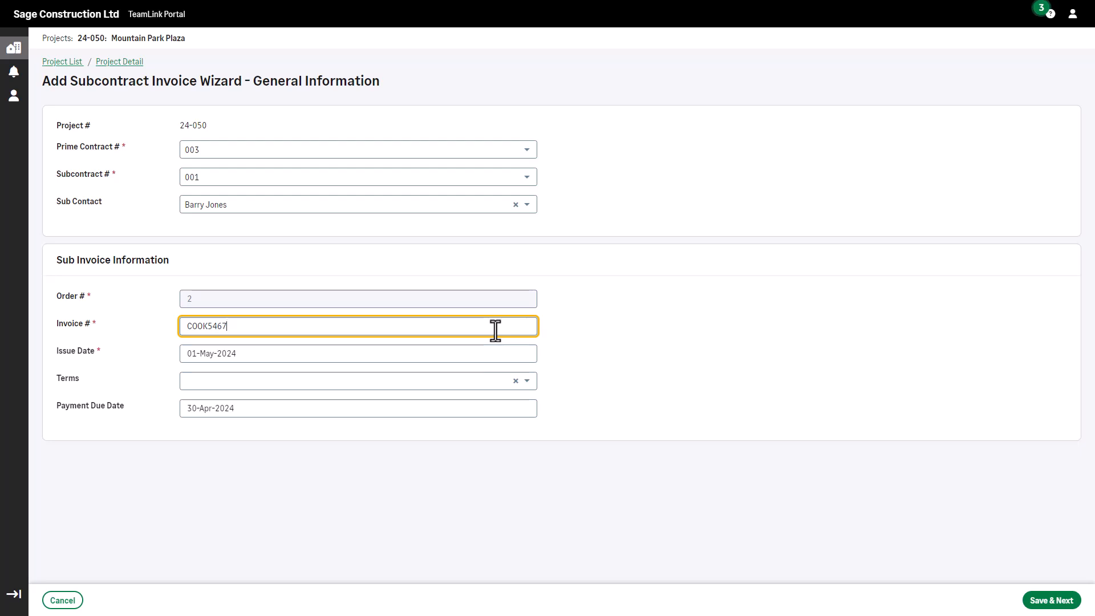
pyautogui.click(526, 382)
pyautogui.click(388, 455)
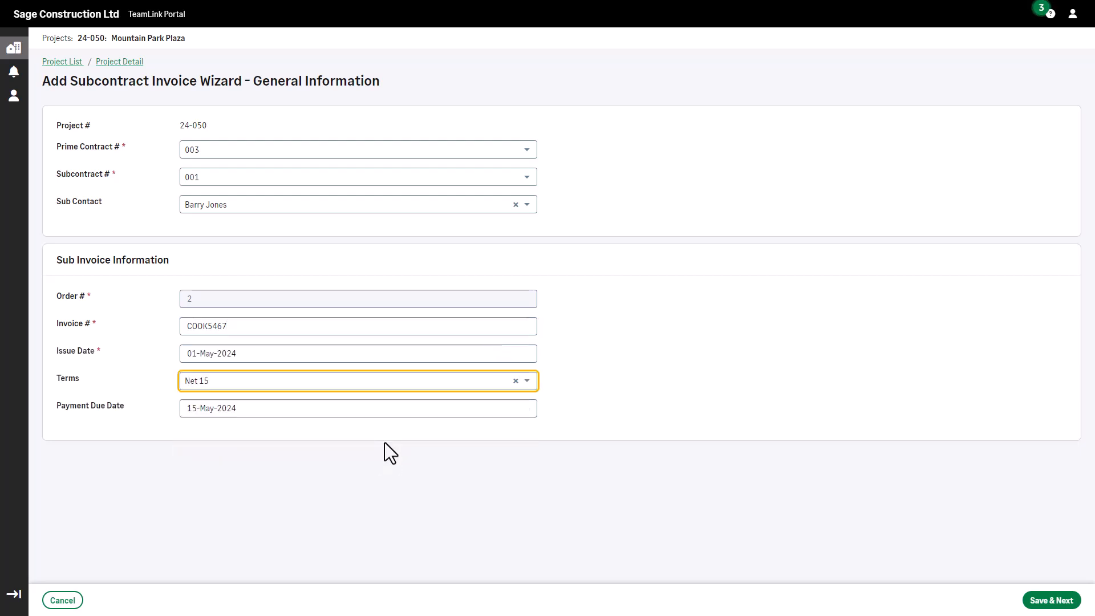
pyautogui.click(1051, 600)
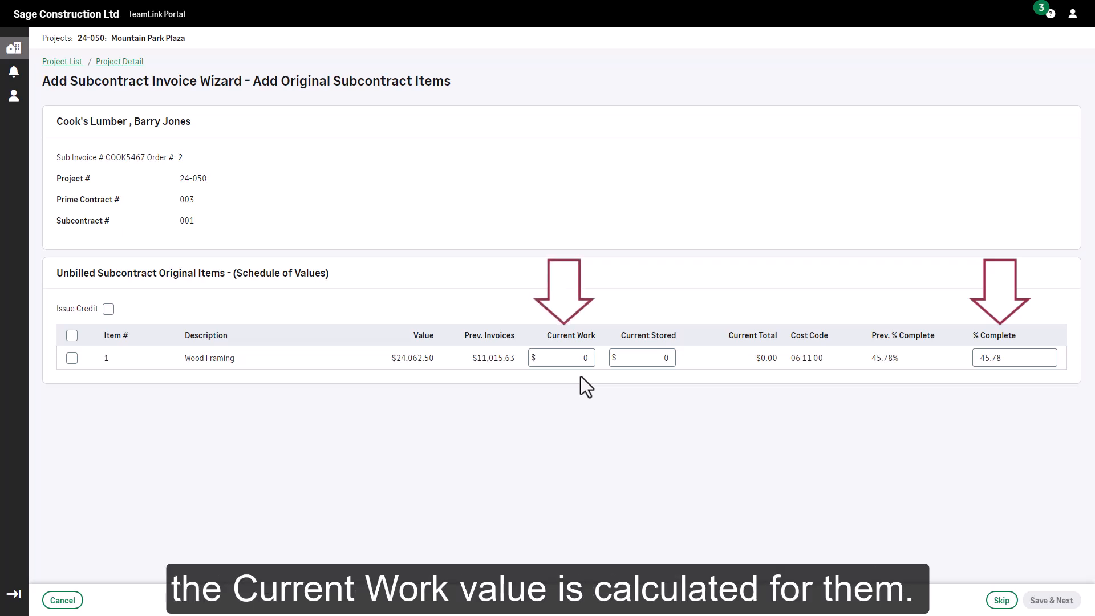
# Bill 2406 of current work on the Wood Framing item and save the invoice items.
pyautogui.click(585, 358)
pyautogui.write('2406')
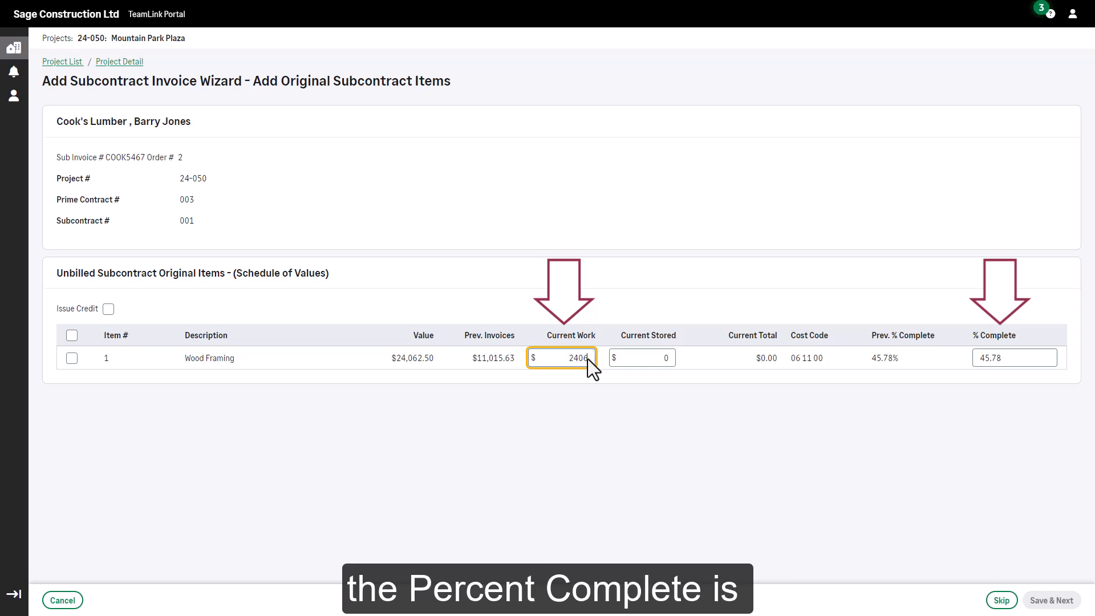
pyautogui.press('Tab')
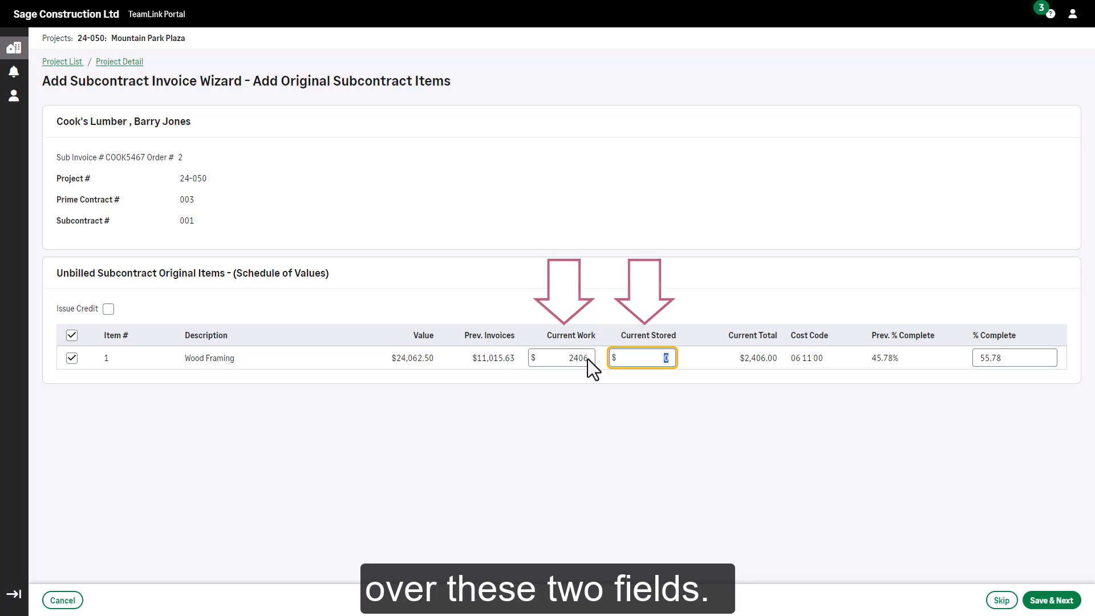
pyautogui.click(1042, 602)
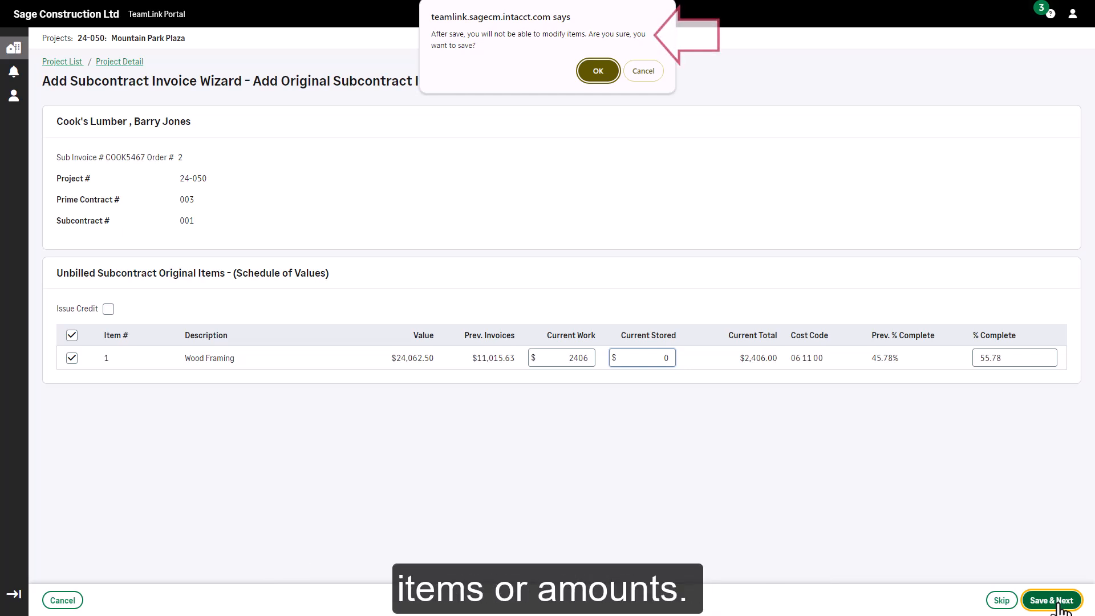
pyautogui.click(604, 75)
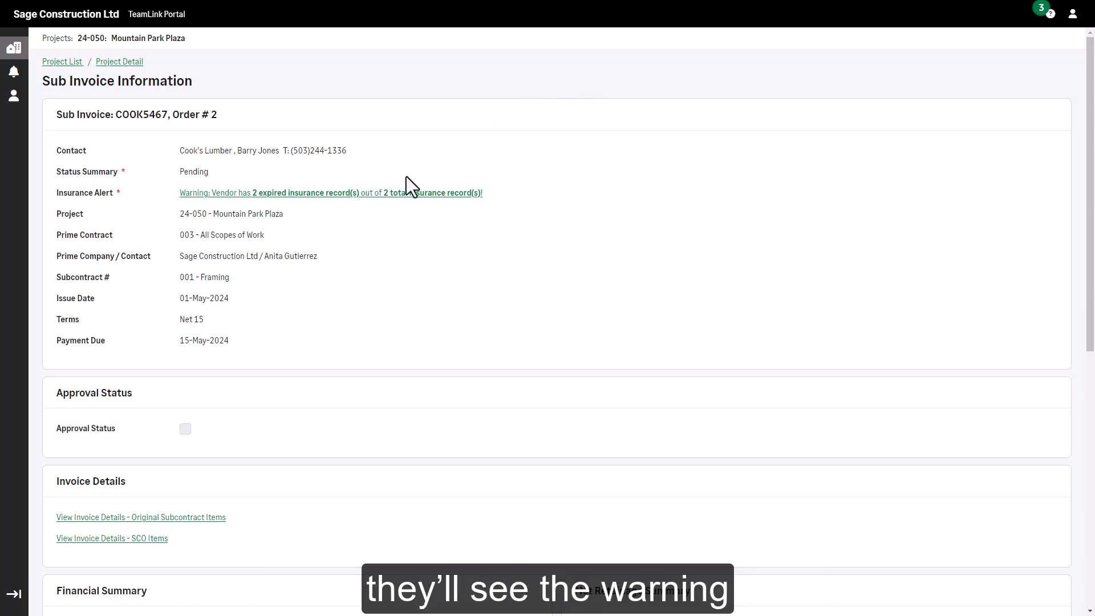
# Open the invoice's insurance alert and review the insurance and license records in the vendor profile.
pyautogui.click(382, 196)
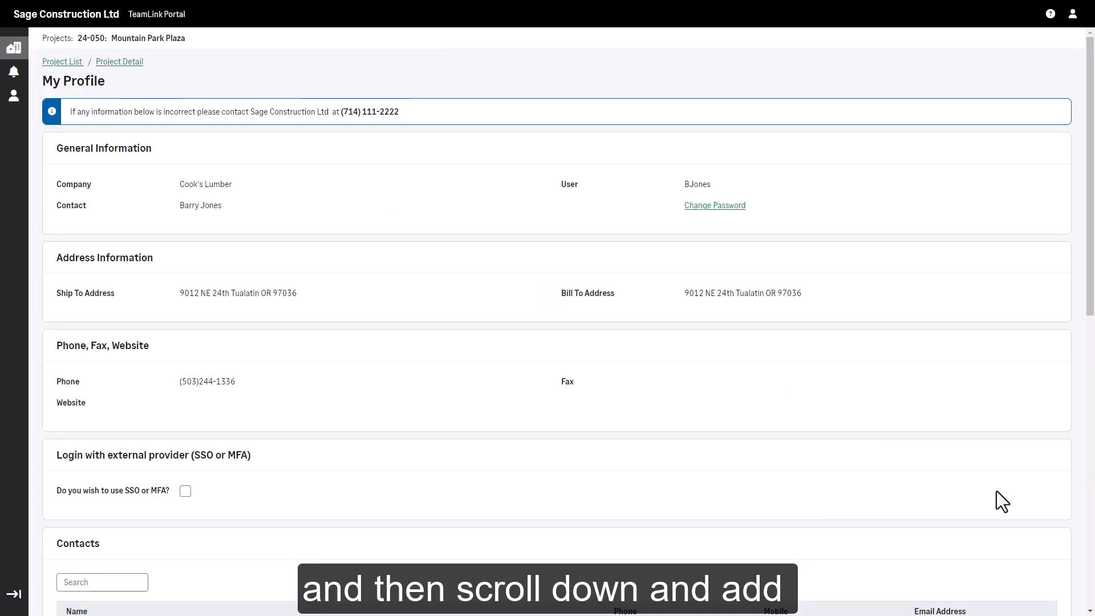
pyautogui.scroll(-10, 1089, 547)
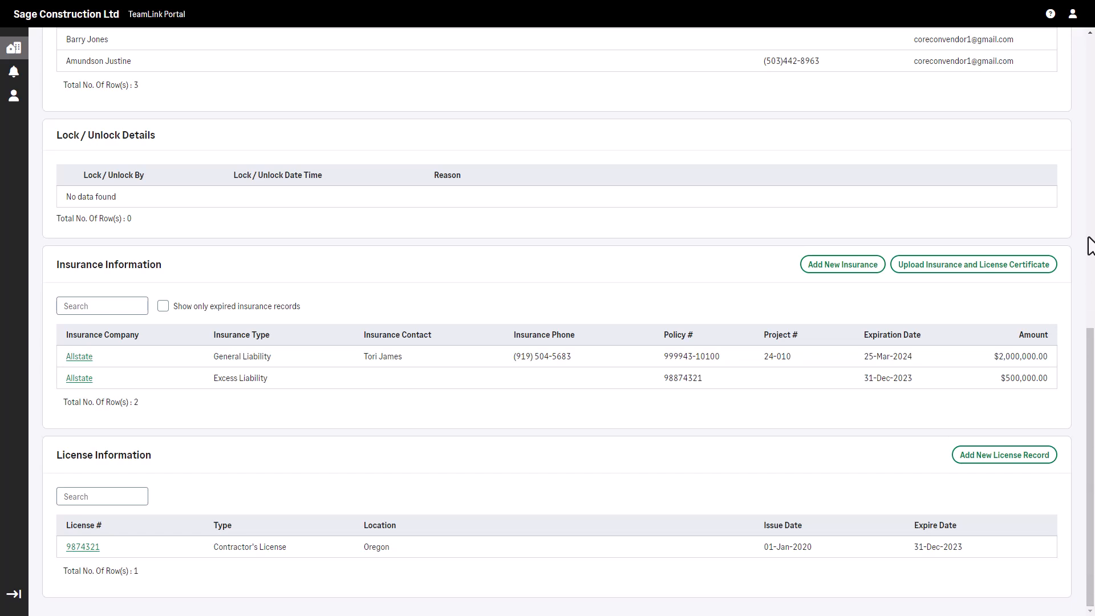
pyautogui.click(1089, 97)
pyautogui.click(1089, 94)
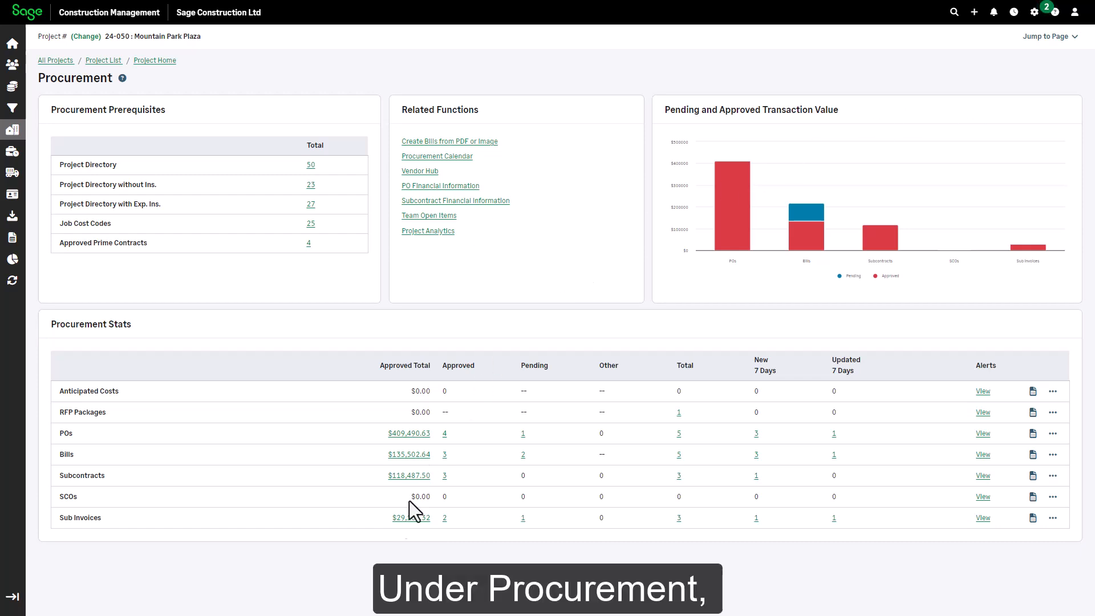
# Switch to Sage Construction Management and view the billed original subcontract items of sub invoice COOK5467.
pyautogui.click(406, 519)
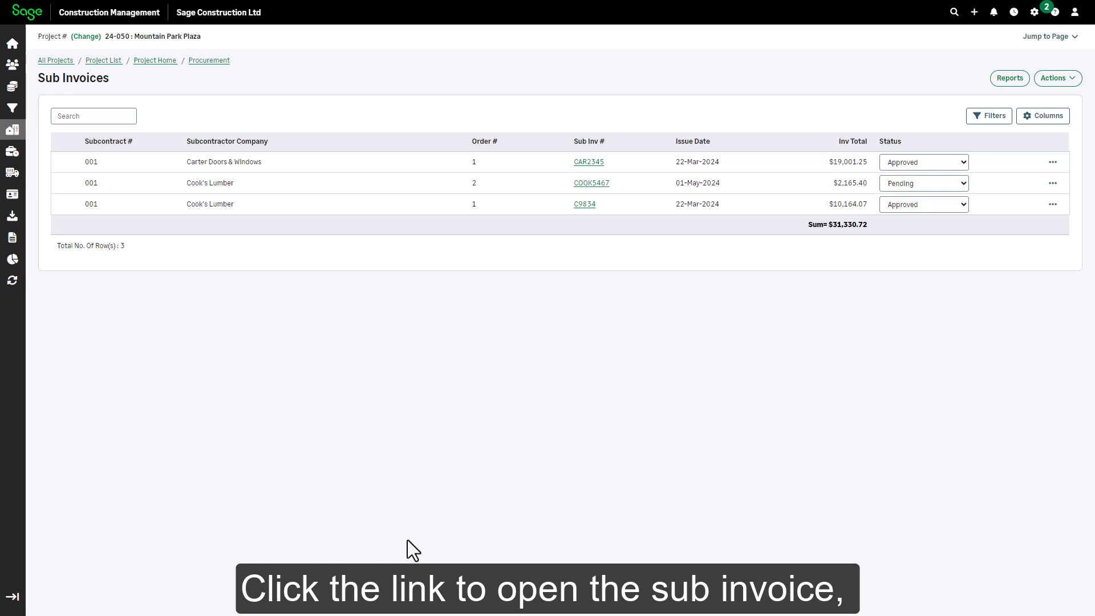
pyautogui.click(591, 183)
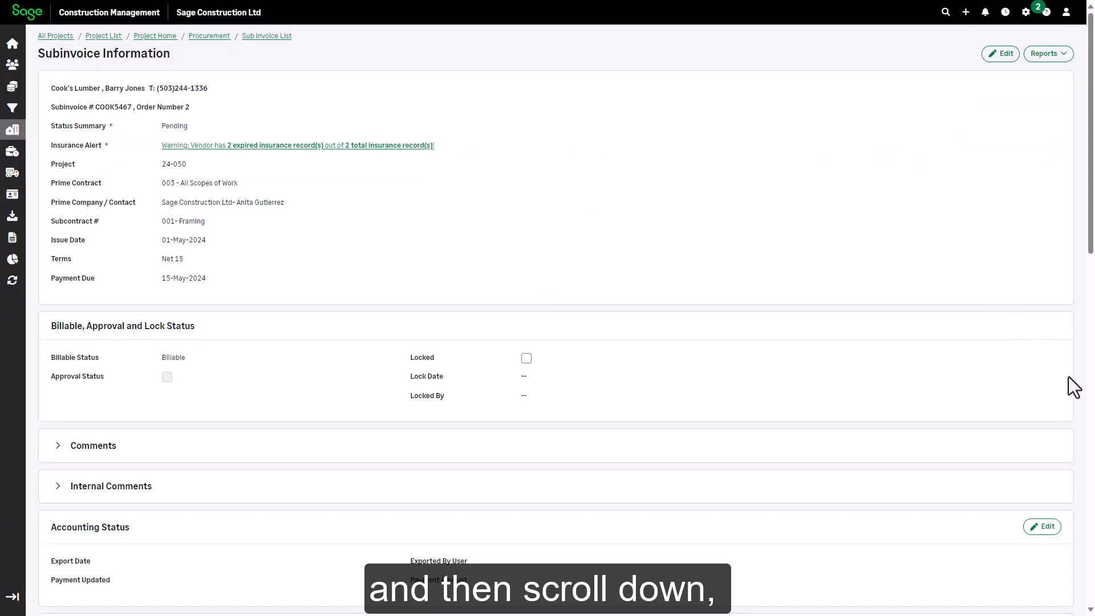
pyautogui.click(1091, 425)
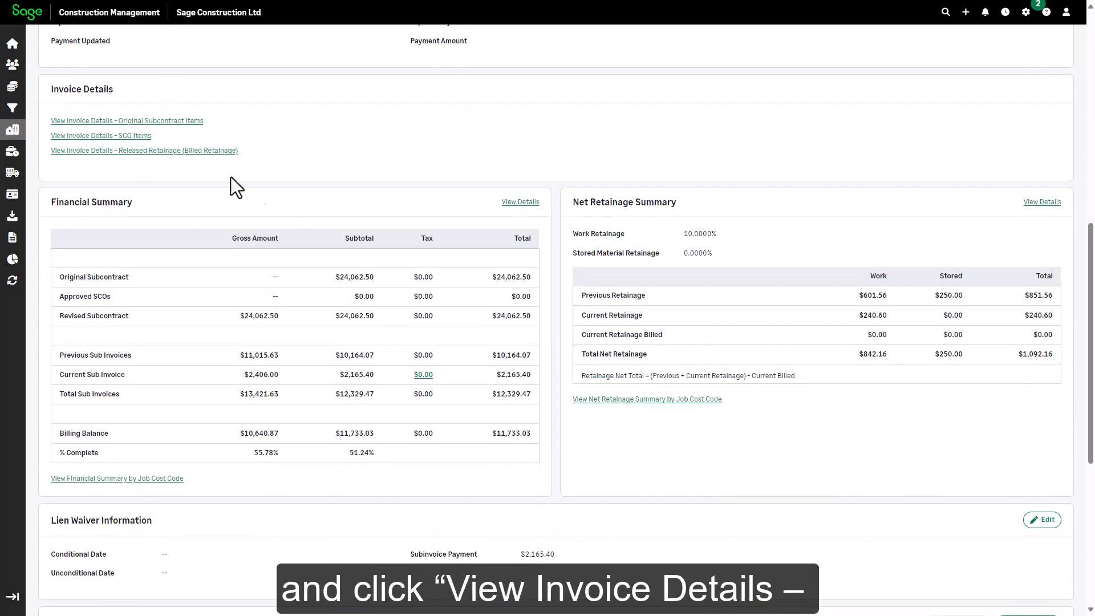
pyautogui.click(182, 122)
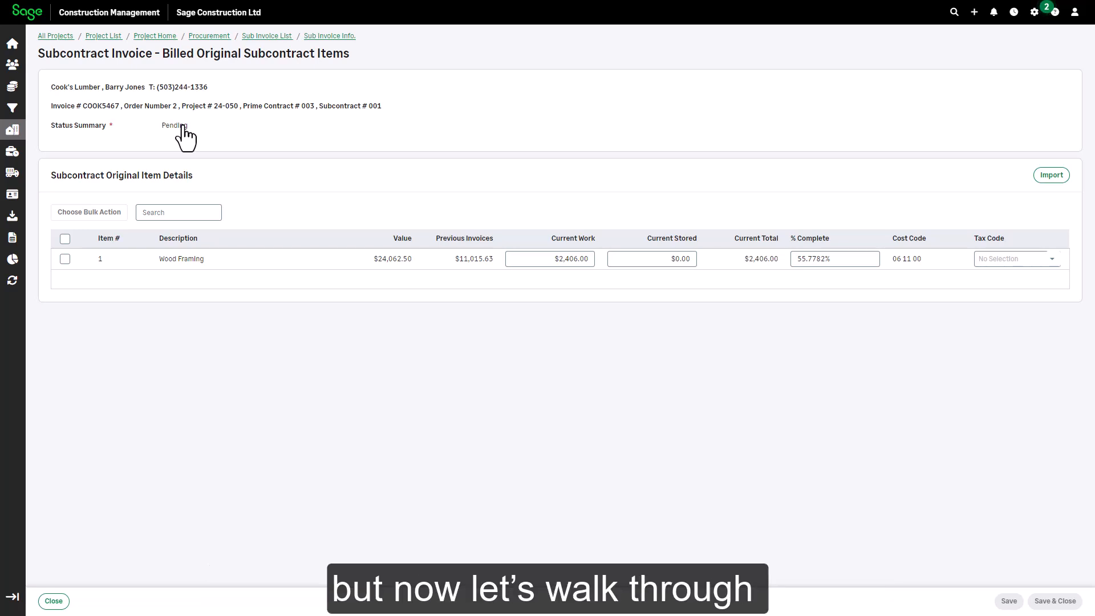
# Return to the Procurement overview and start a manual sub invoice for prime contract 003 and Cook's Lumber subcontract 001 (Framing).
pyautogui.click(194, 36)
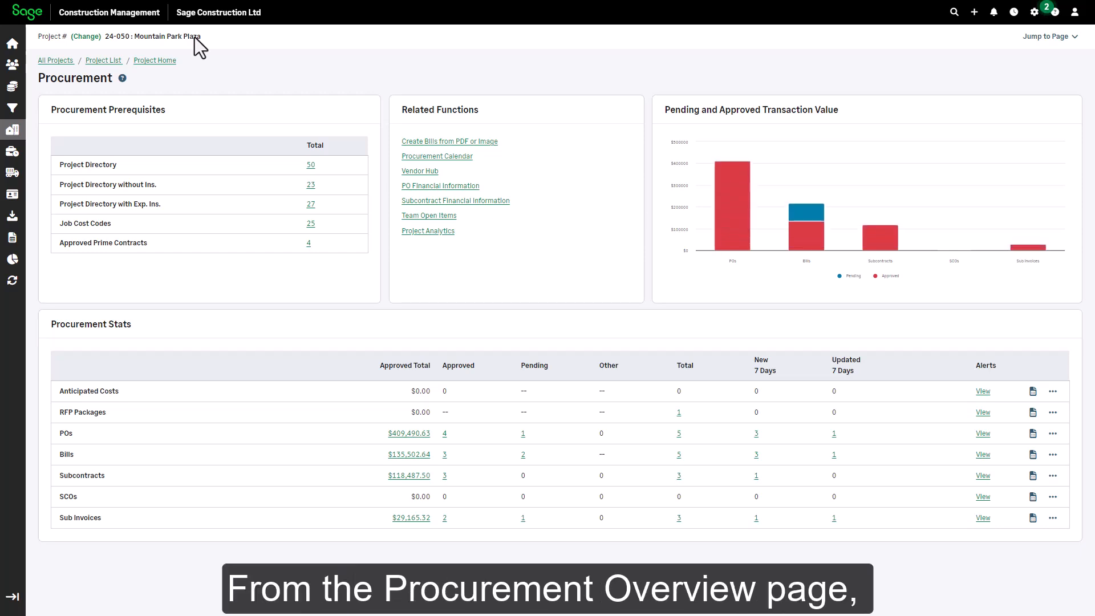
pyautogui.click(1051, 523)
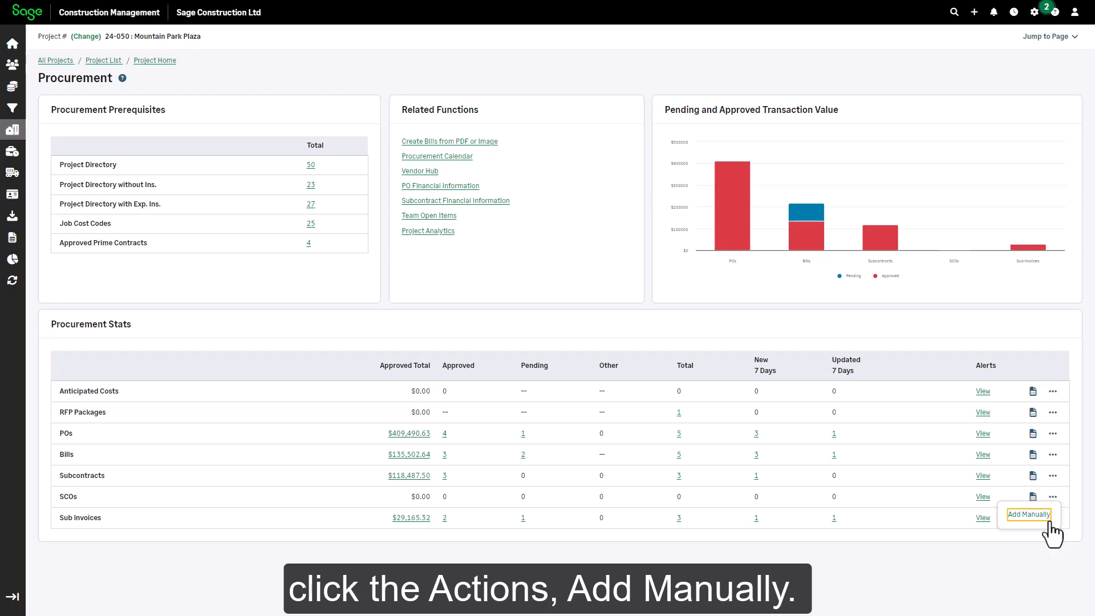
pyautogui.click(1044, 519)
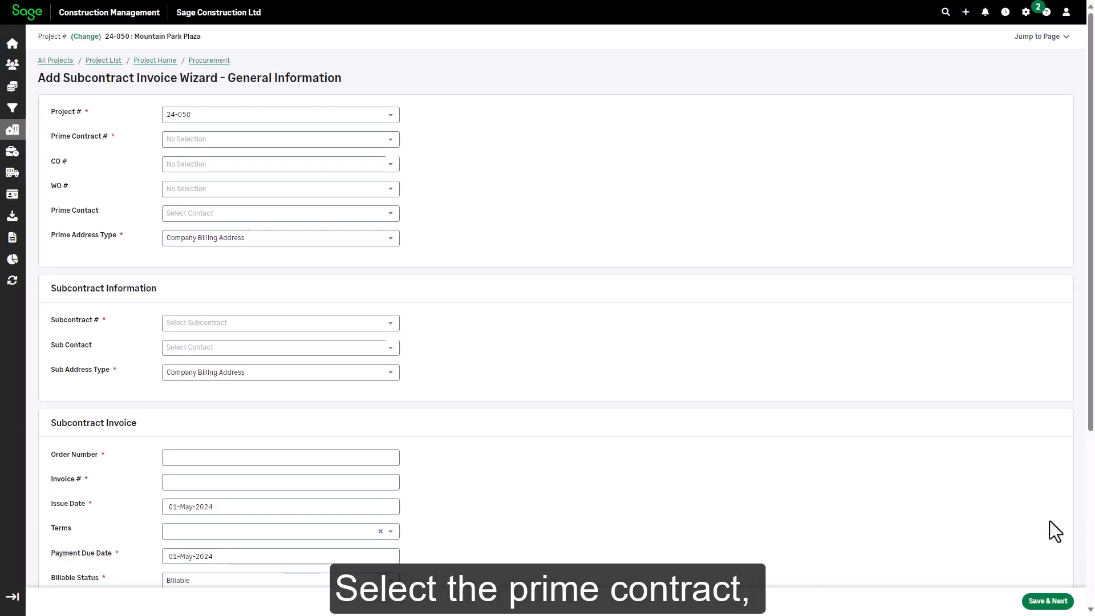
pyautogui.click(391, 140)
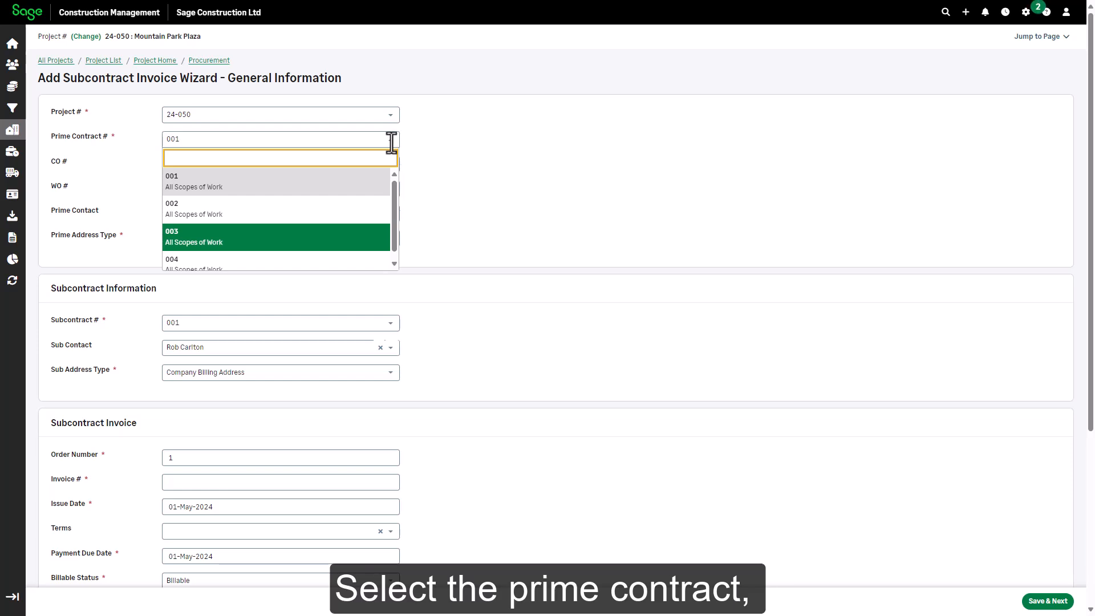
pyautogui.click(288, 239)
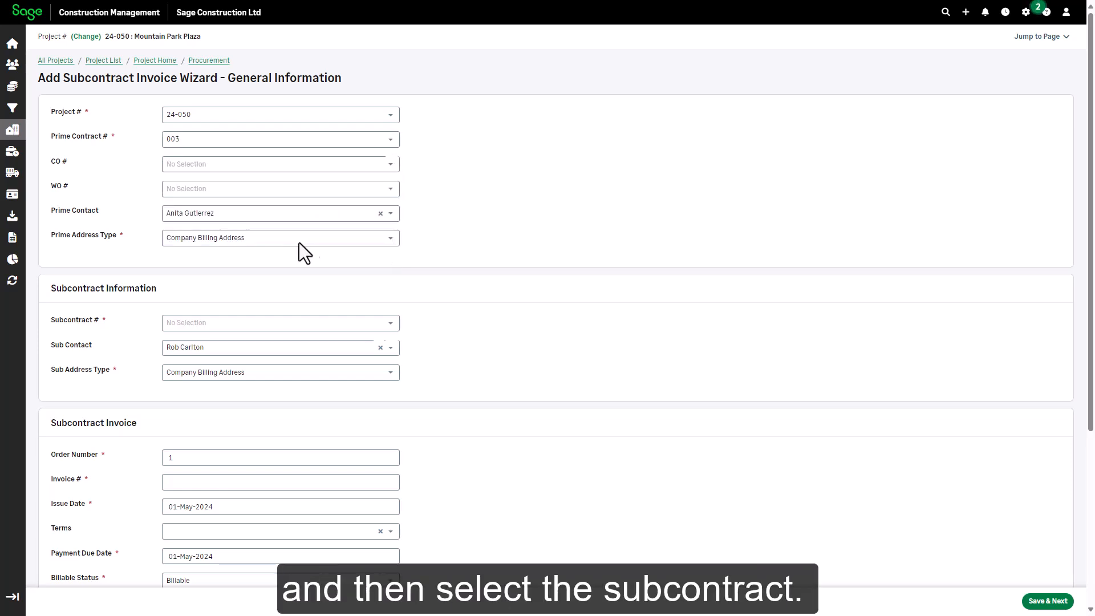
pyautogui.click(389, 324)
pyautogui.scroll(-4, 390, 324)
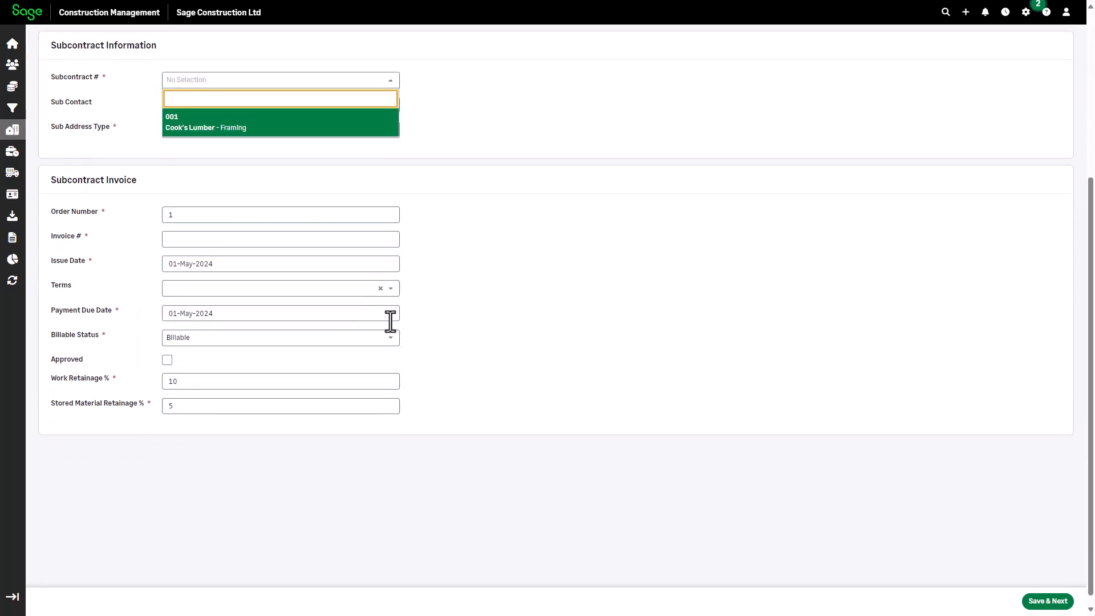
pyautogui.click(293, 133)
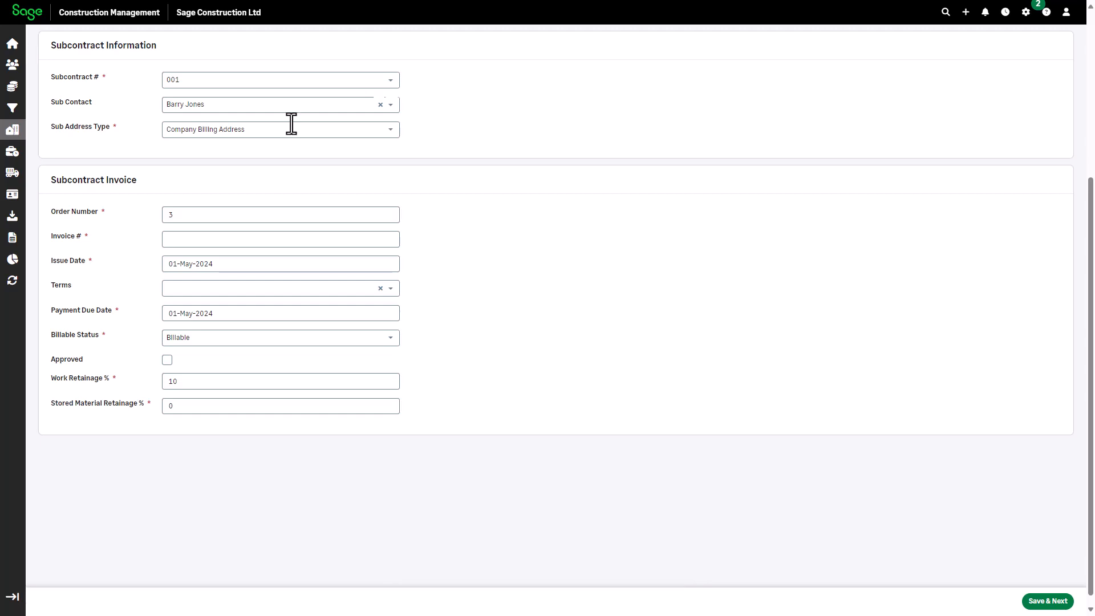
# Enter invoice number COOK5468 with Net 30 terms, mark the invoice as approved and save its general information.
pyautogui.write('COOK5468')
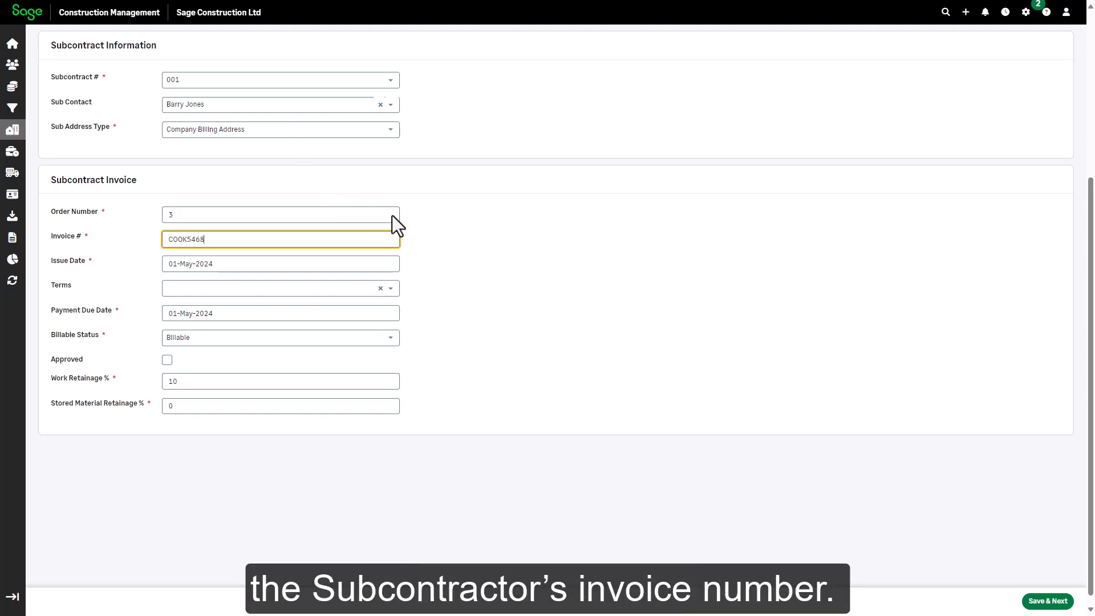
pyautogui.click(390, 290)
pyautogui.click(235, 364)
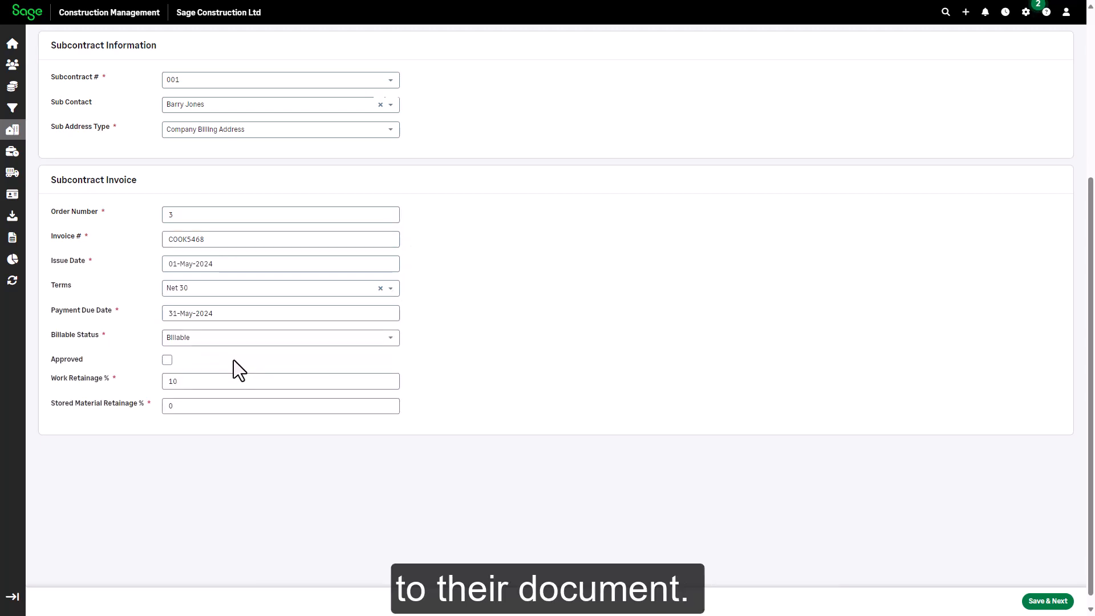
pyautogui.click(391, 341)
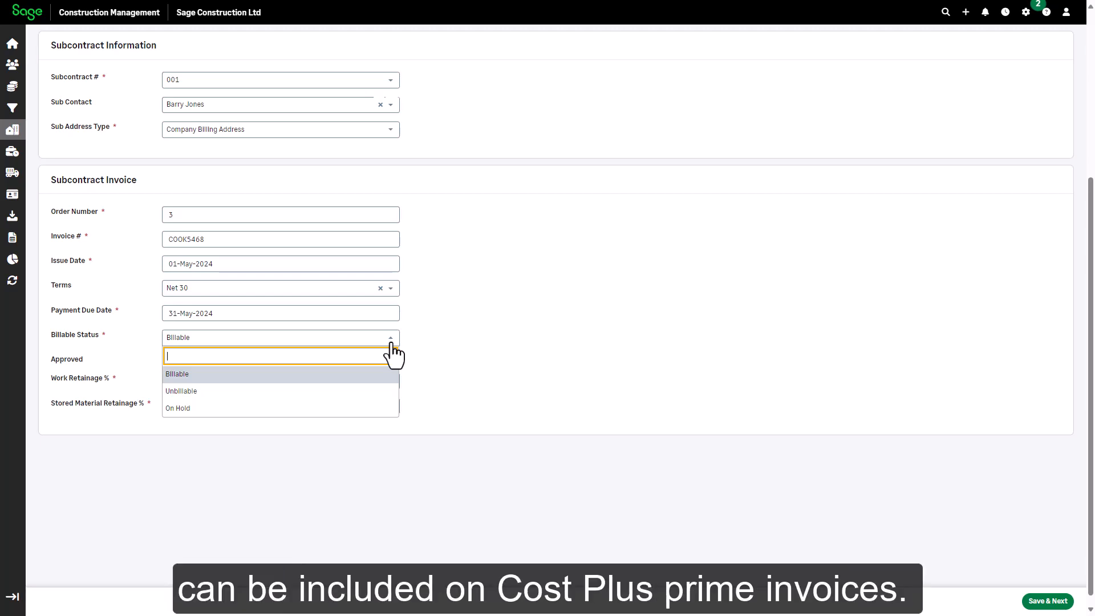
pyautogui.click(392, 341)
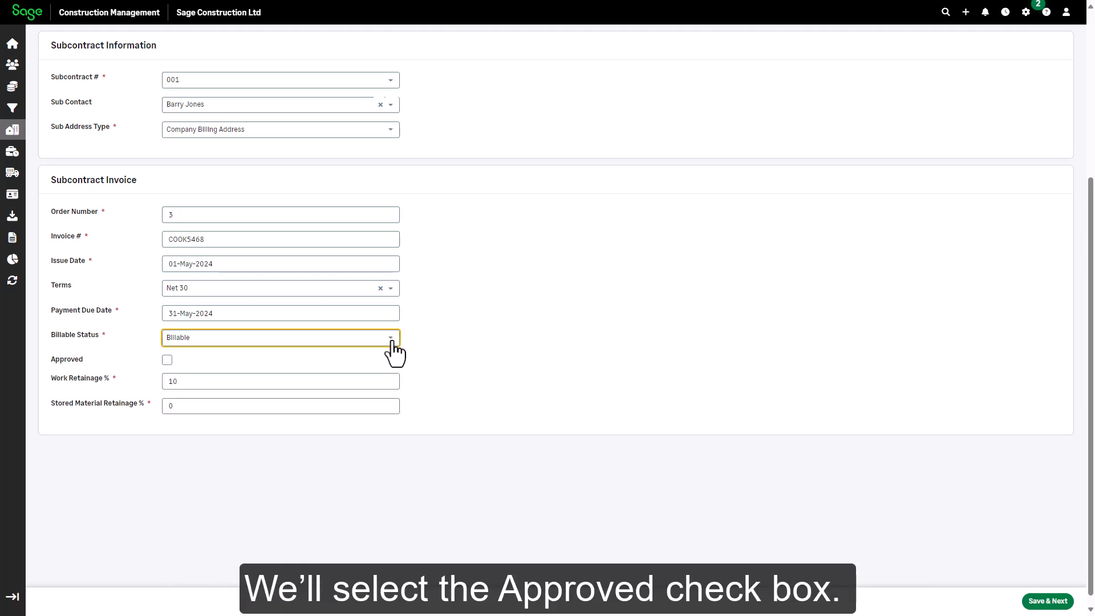
pyautogui.click(166, 360)
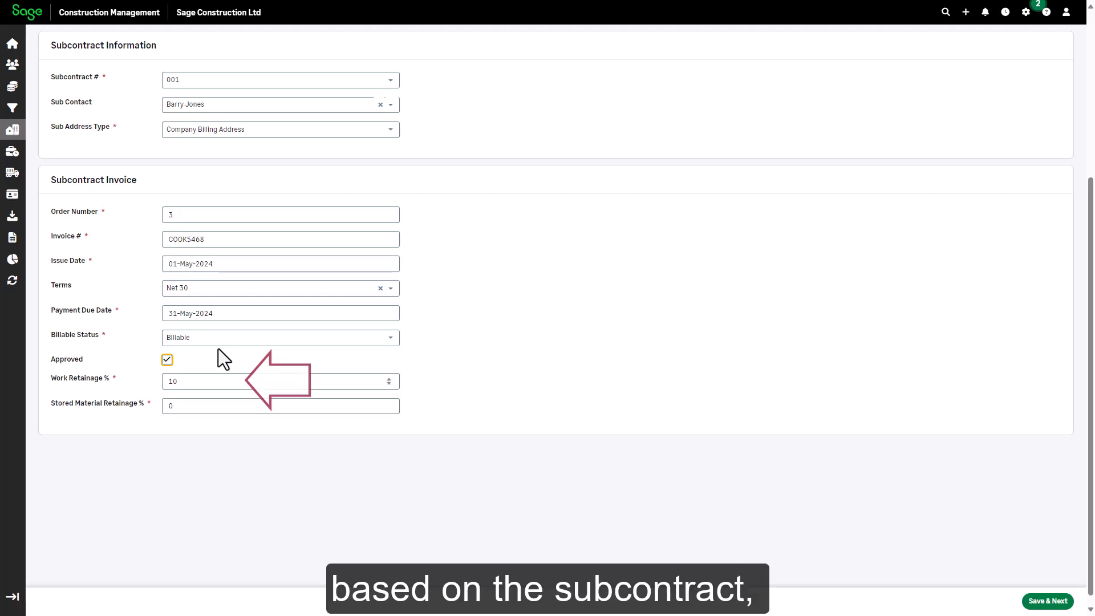
pyautogui.click(1048, 600)
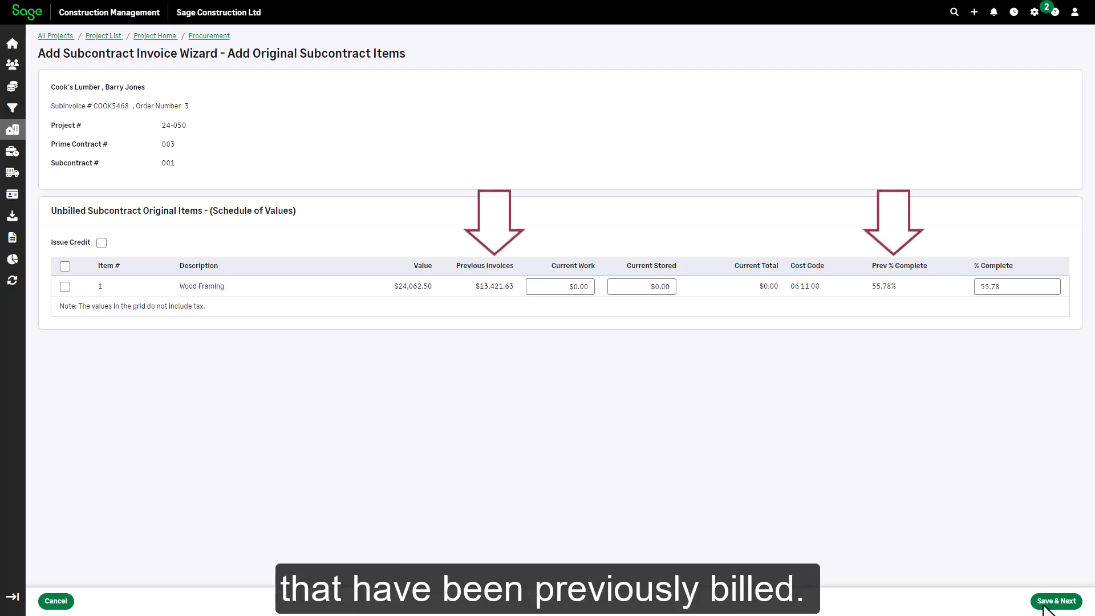
# Select the Wood Framing item and set its current work to 2406 and current stored materials to 500.
pyautogui.click(67, 290)
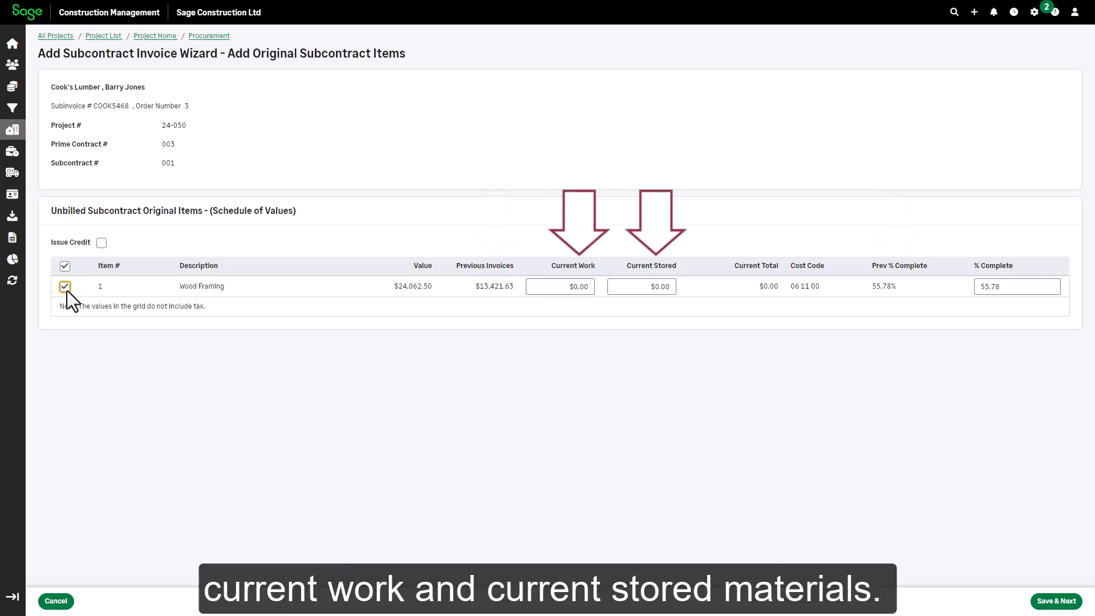
pyautogui.click(563, 287)
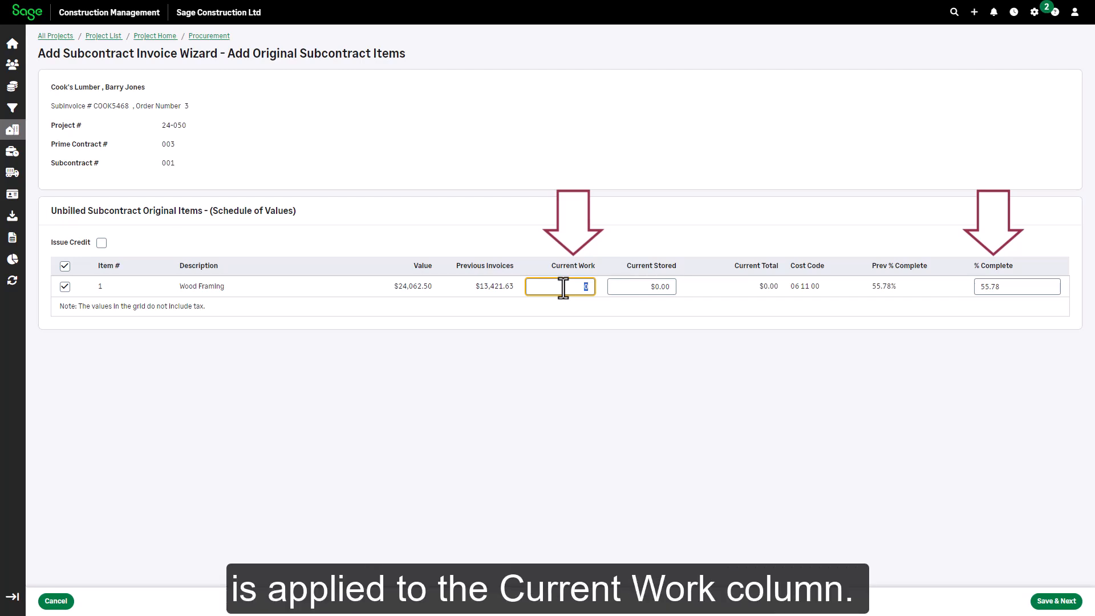
pyautogui.write('2406')
pyautogui.press('Tab')
pyautogui.write('500')
pyautogui.press('Tab')
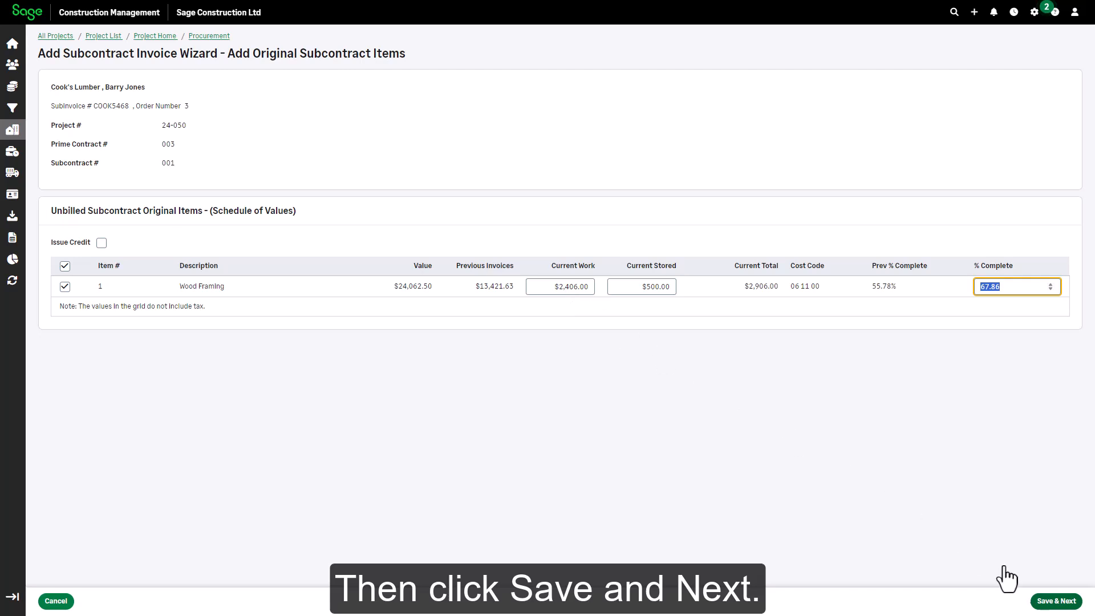
# Save the Wood Framing billing amounts and finish the subcontract invoice wizard without releasing any retainage.
pyautogui.click(1062, 604)
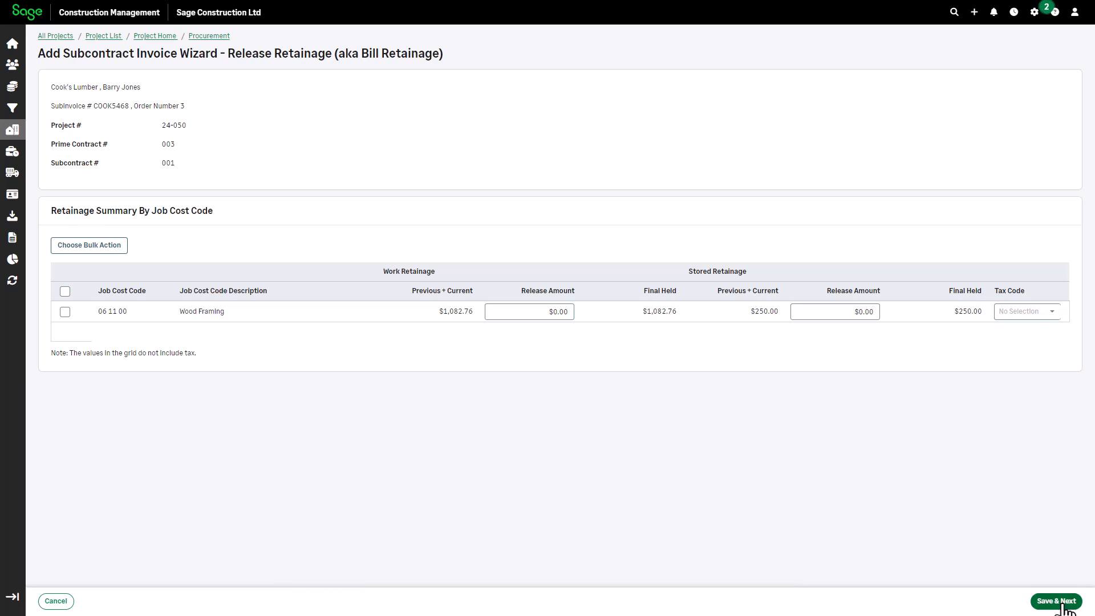
pyautogui.click(1062, 605)
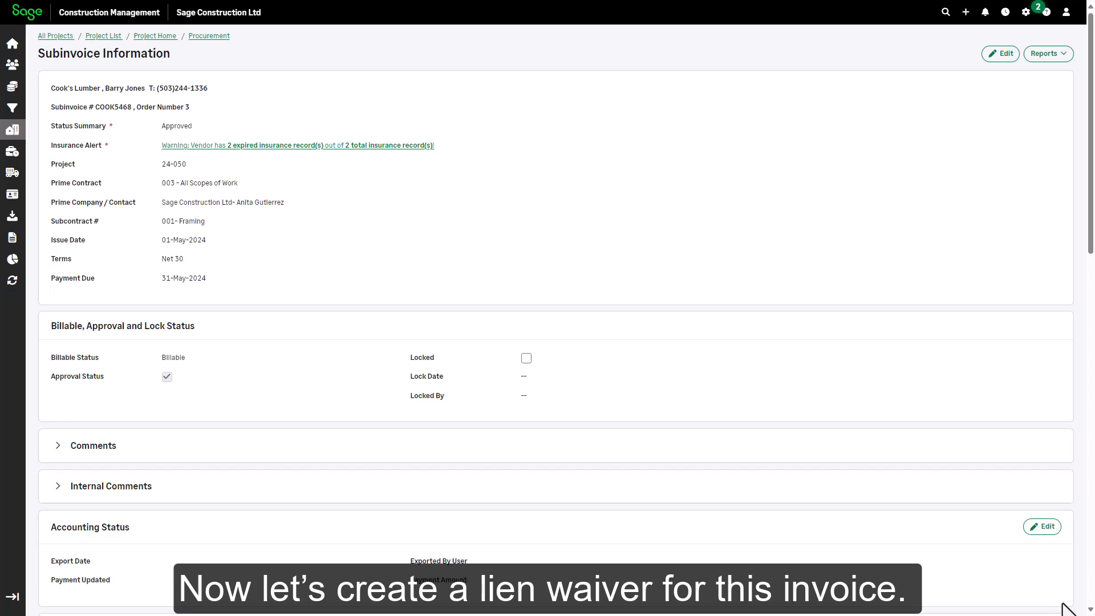
# Generate the Sub Invoice Lien Waiver report with the conditional format and default template, saving it as a PDF to the invoice's linked files.
pyautogui.click(1054, 55)
pyautogui.click(1044, 91)
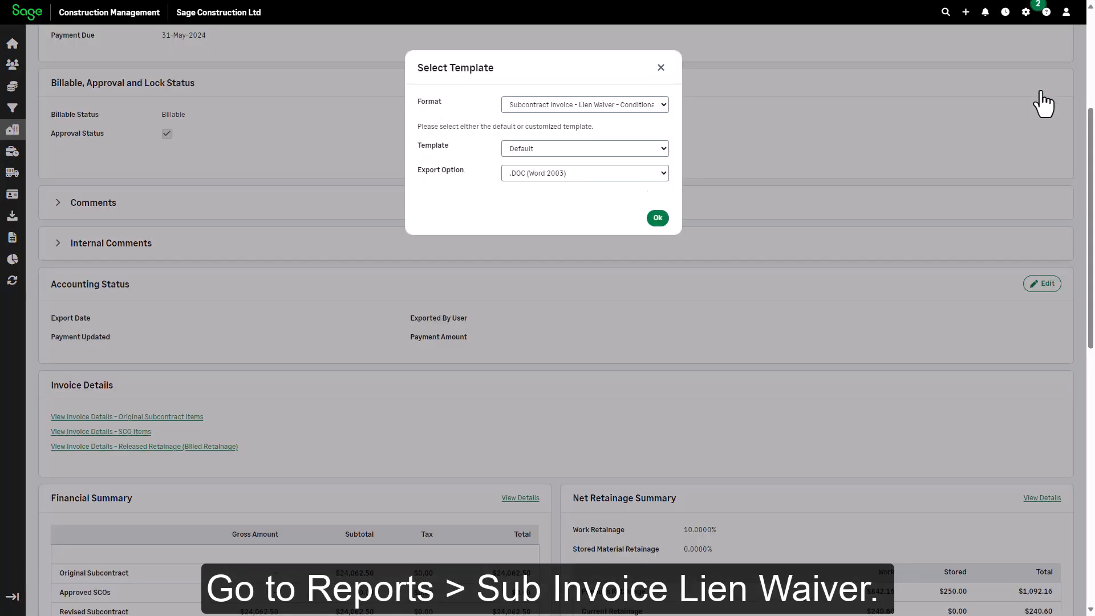
pyautogui.click(663, 105)
pyautogui.click(651, 122)
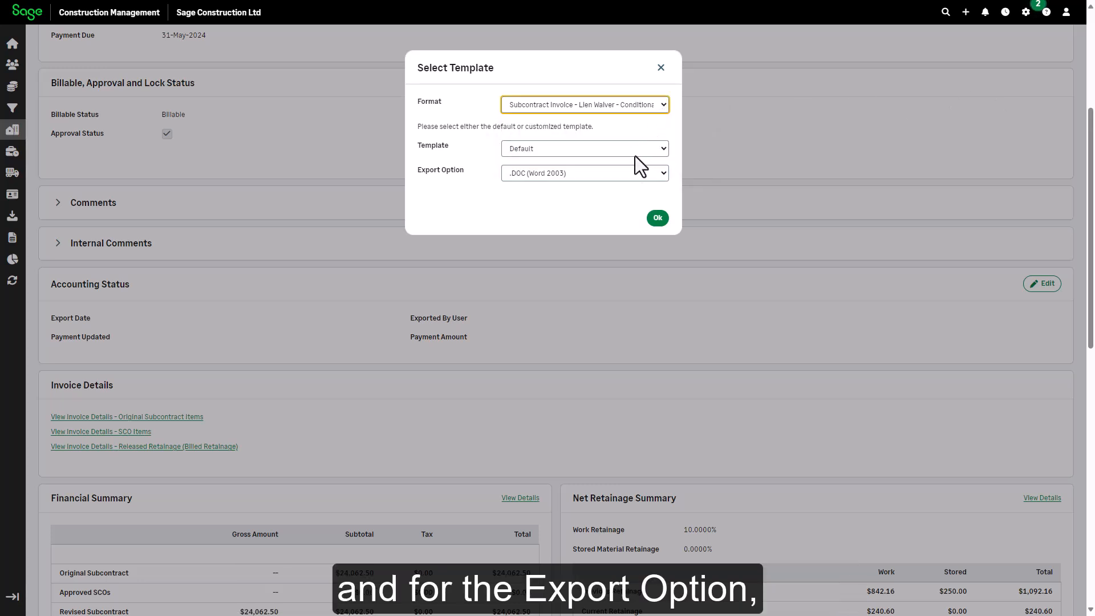
pyautogui.click(628, 170)
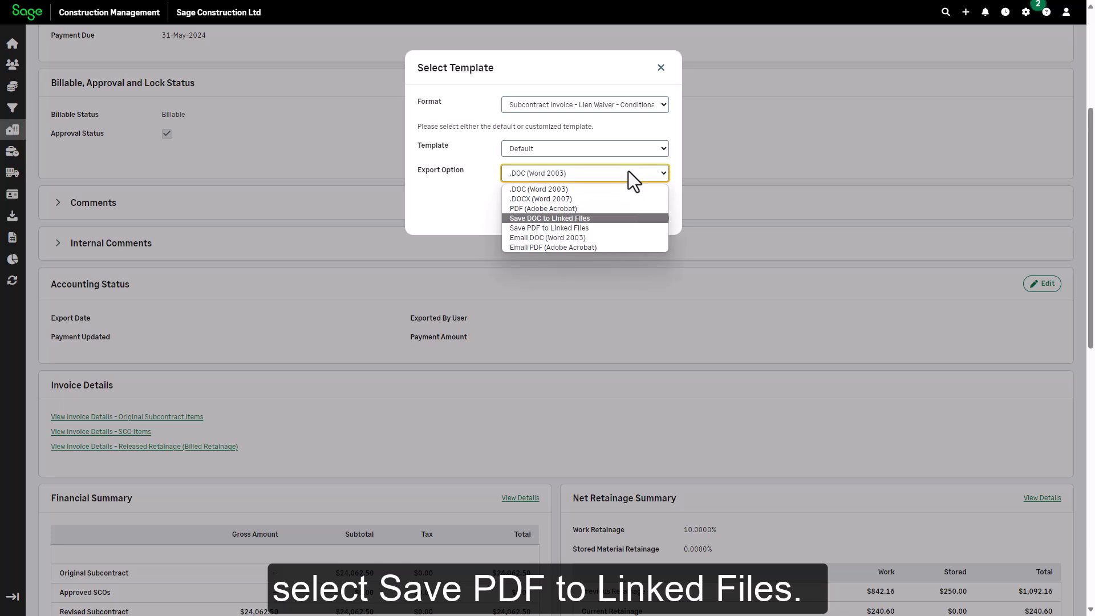
pyautogui.click(596, 230)
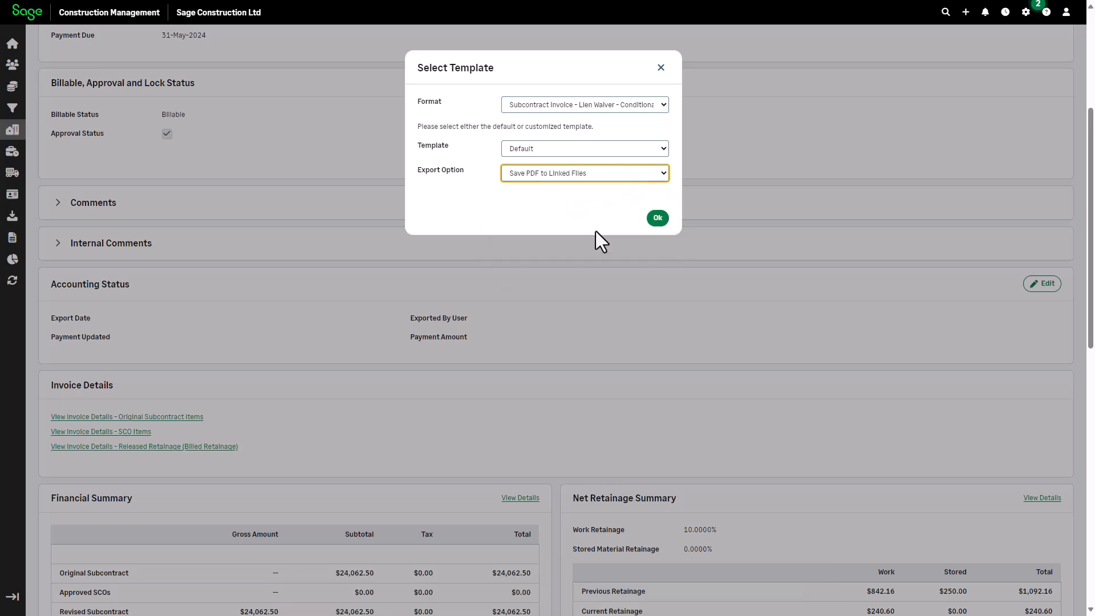
pyautogui.click(657, 222)
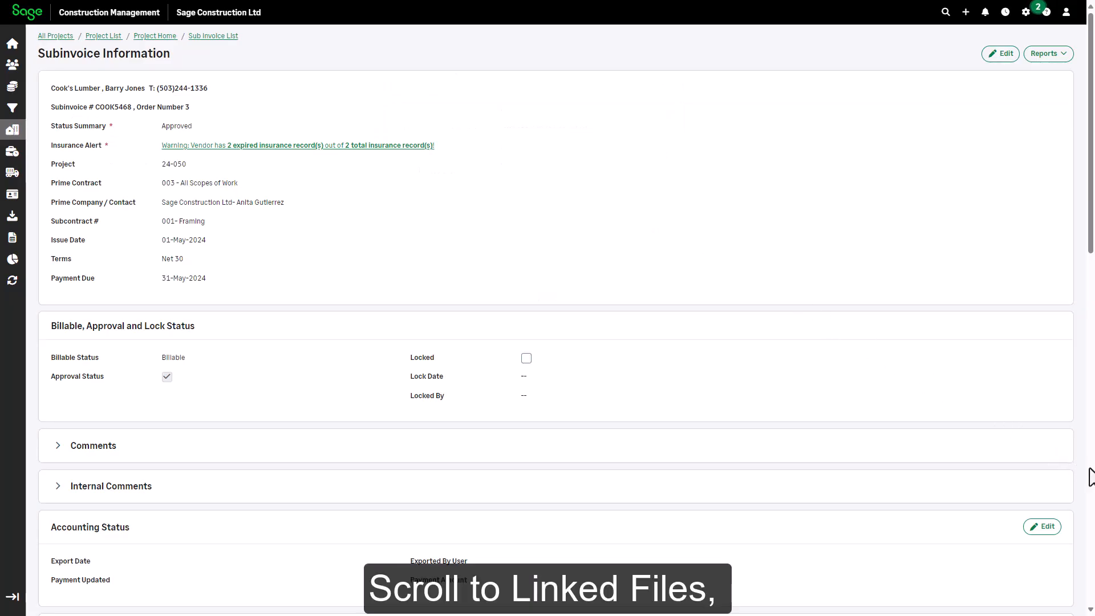
# Rename the linked lien waiver PDF as "SubInvoice Lien Waiver" and save its file details.
pyautogui.scroll(-15, 1091, 476)
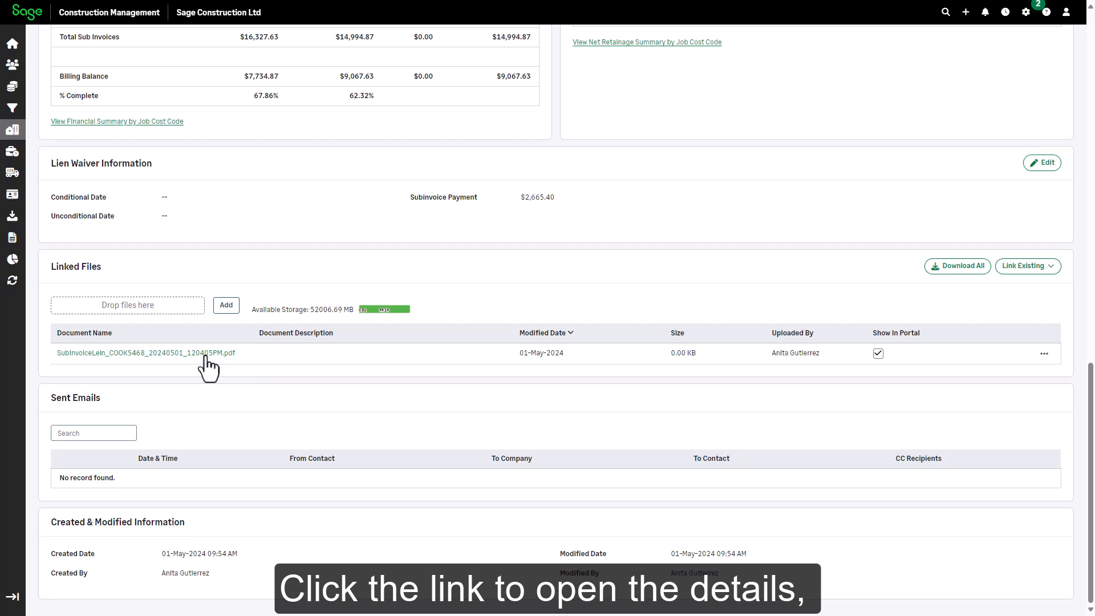
pyautogui.click(207, 355)
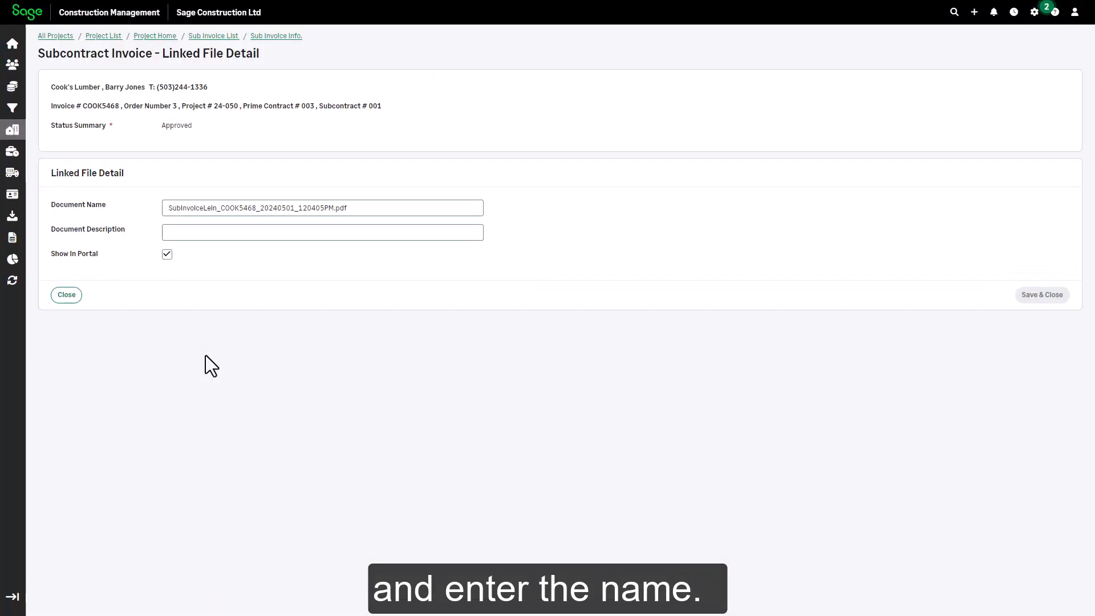
pyautogui.moveTo(206, 209); pyautogui.dragTo(432, 209)
pyautogui.press('BackSpace')
pyautogui.press('BackSpace')
pyautogui.write('L')
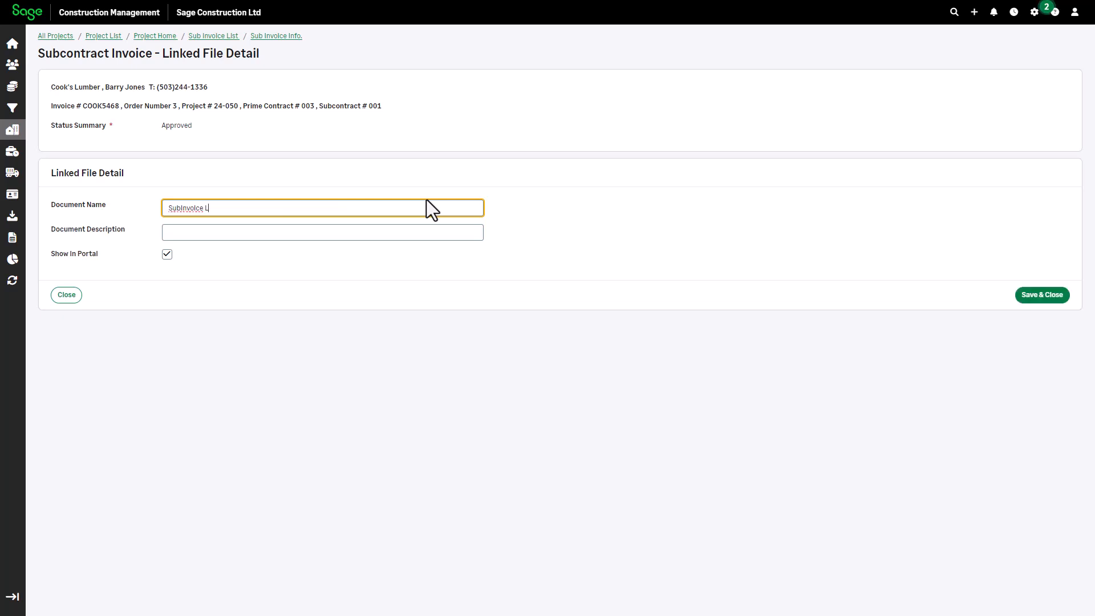
pyautogui.write('ien Waiver')
pyautogui.click(1032, 295)
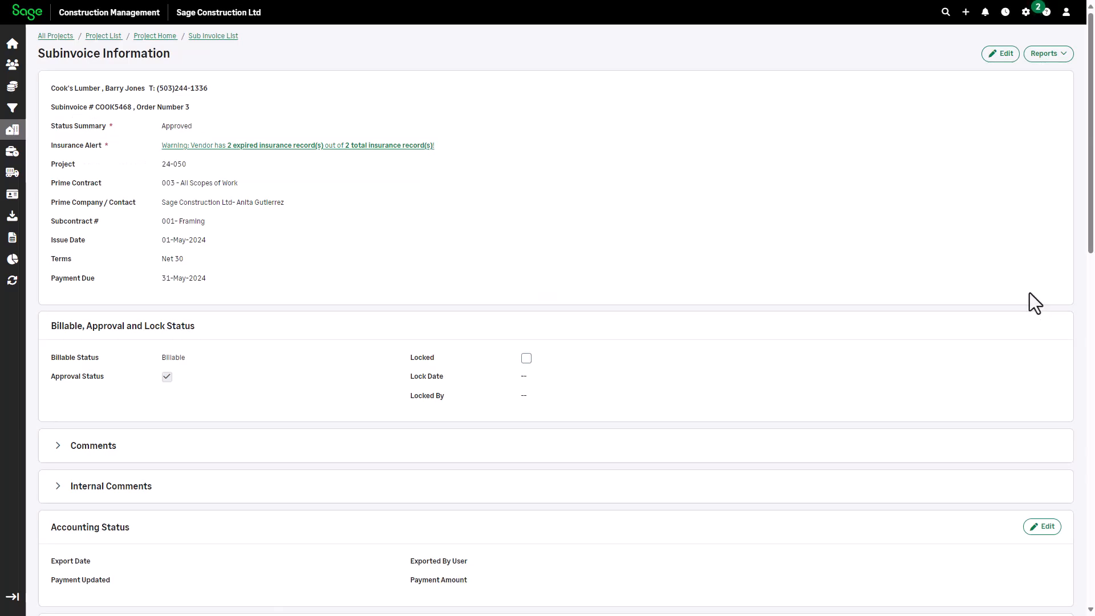
# Generate the Sub Invoice Detail report in the Fixed Lump Sum format with the default template, saving it as a PDF to linked files.
pyautogui.click(1054, 62)
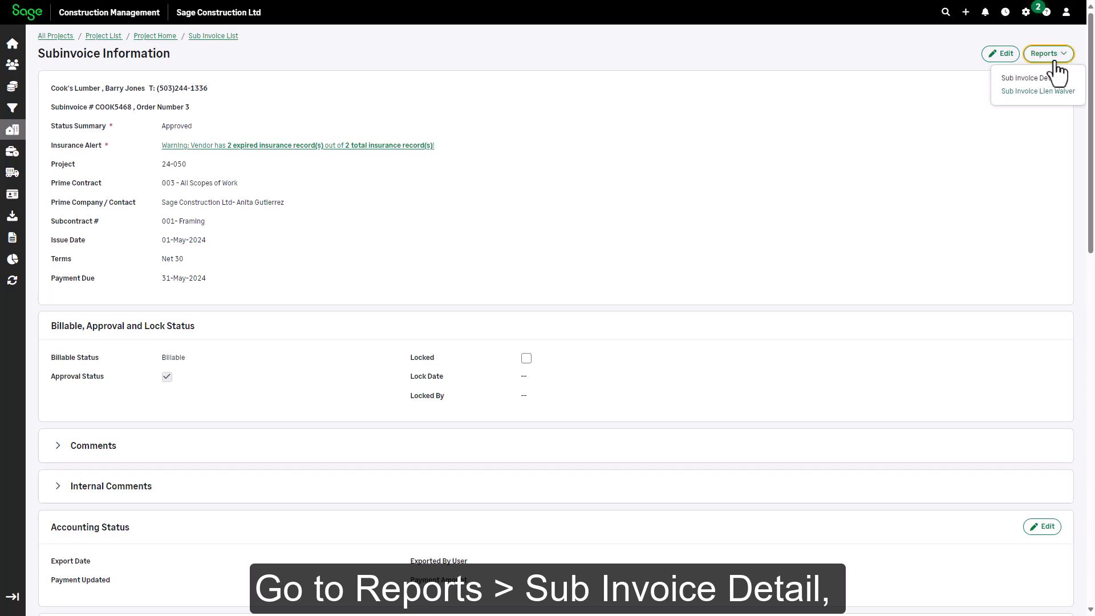
pyautogui.click(1034, 79)
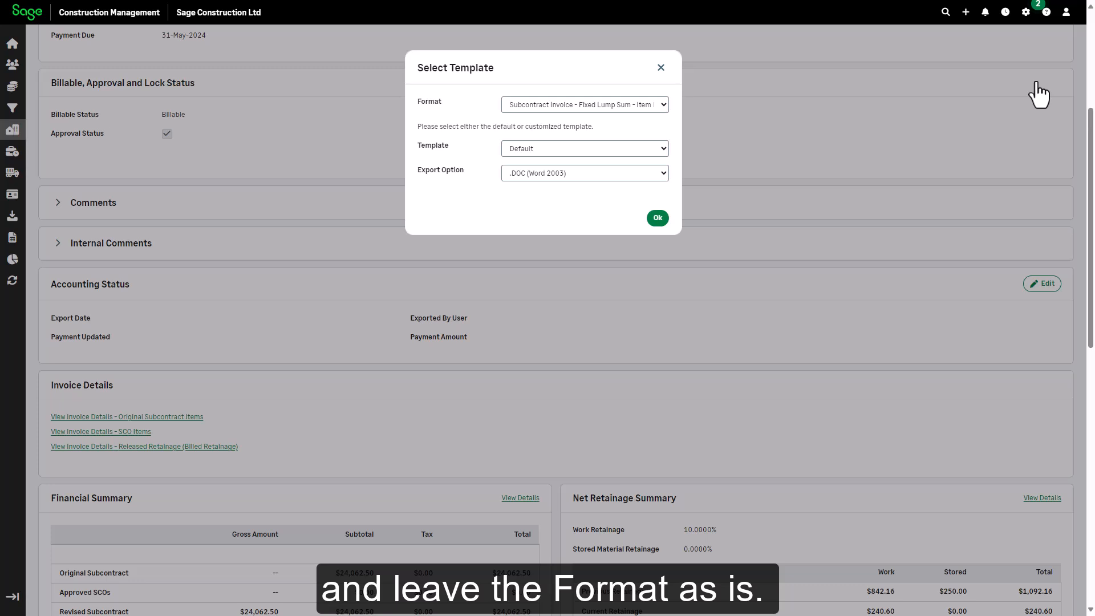
pyautogui.click(607, 176)
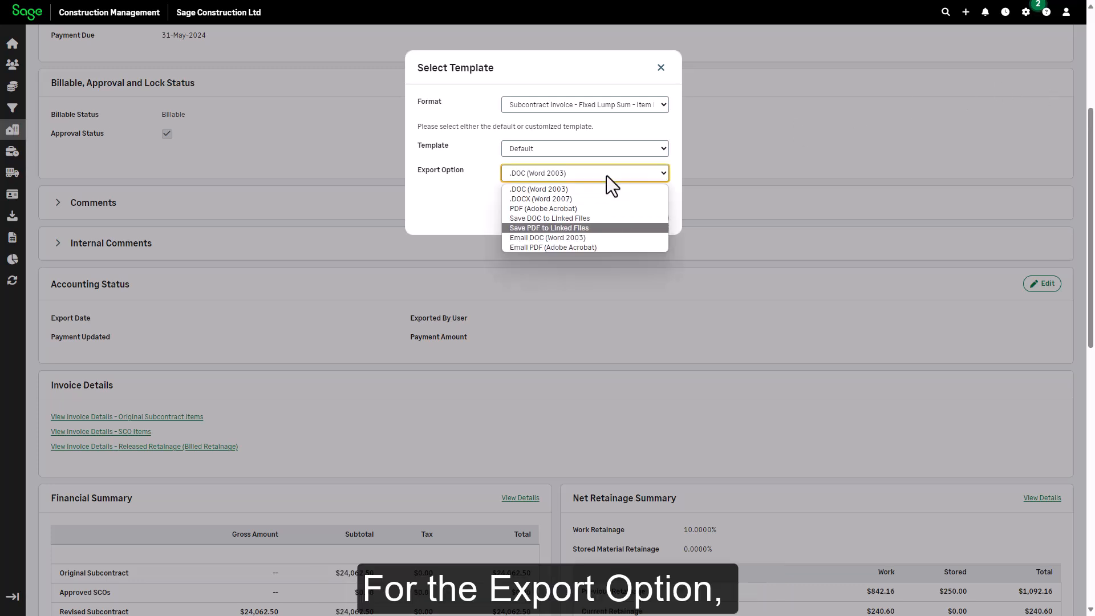
pyautogui.click(585, 228)
pyautogui.click(658, 219)
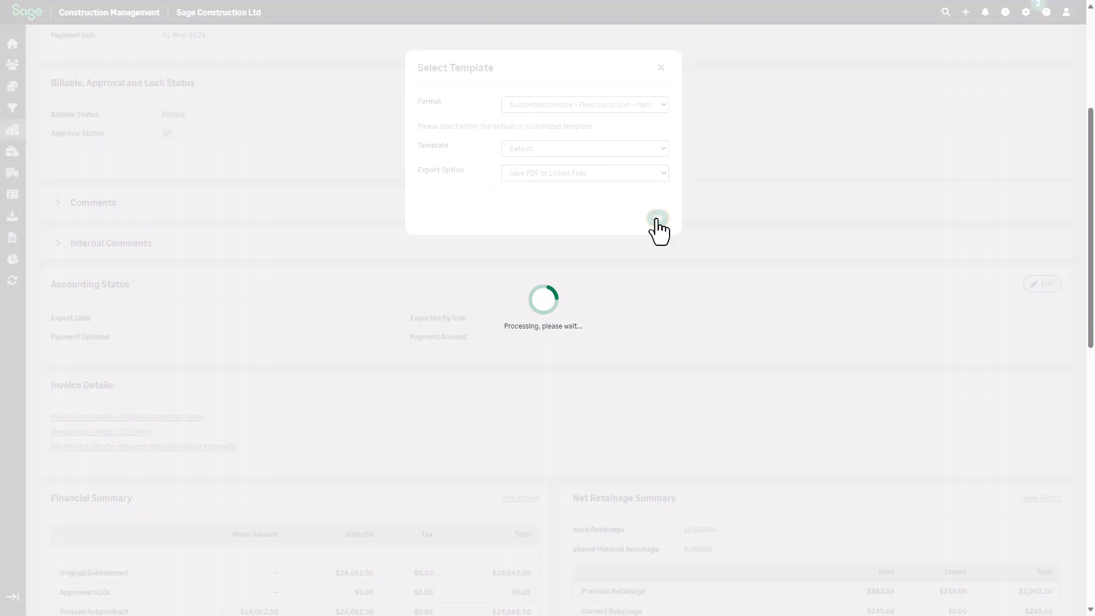